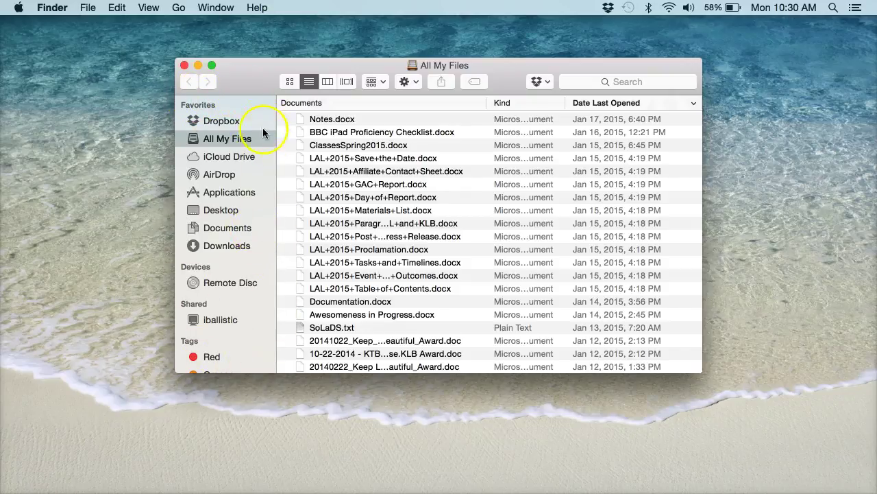
Open the Documents folder, decline the Dropbox Camera Upload import, and open the NO NAME memory card in Finder
click(225, 230)
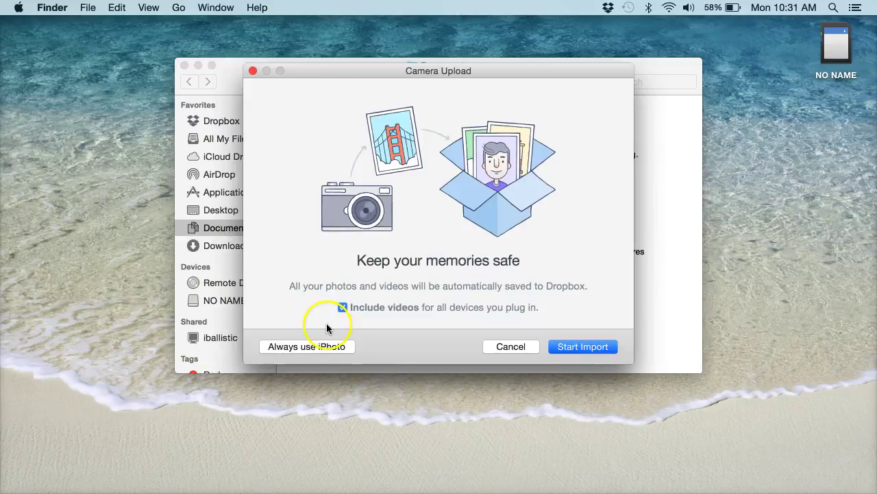
click(510, 348)
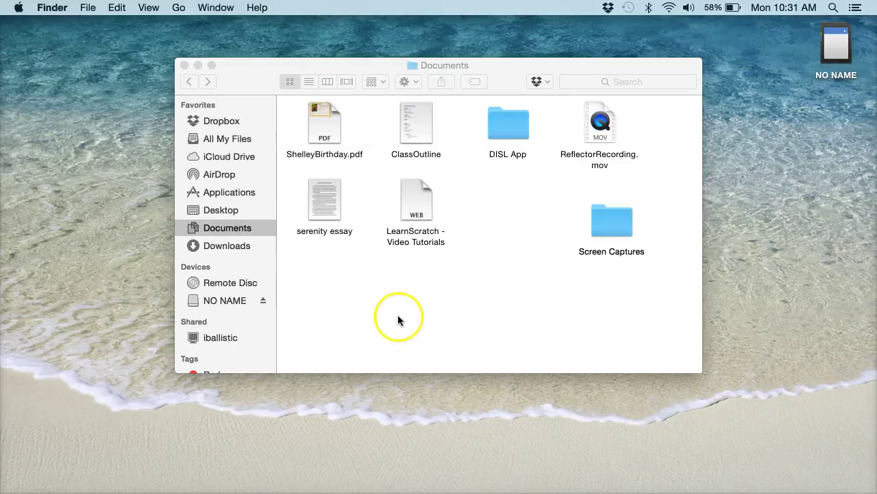
click(229, 302)
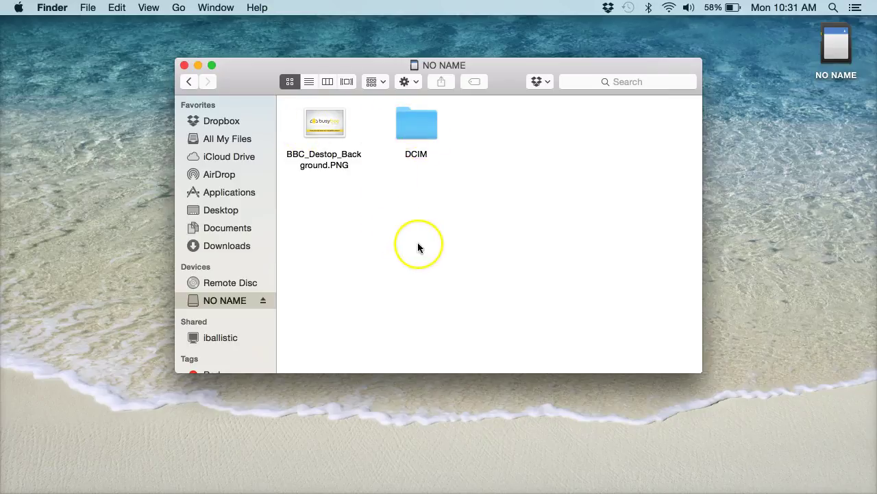
Open the card's DCIM folder and its 100HPAIO subfolder, and look through the scanned images
click(426, 125)
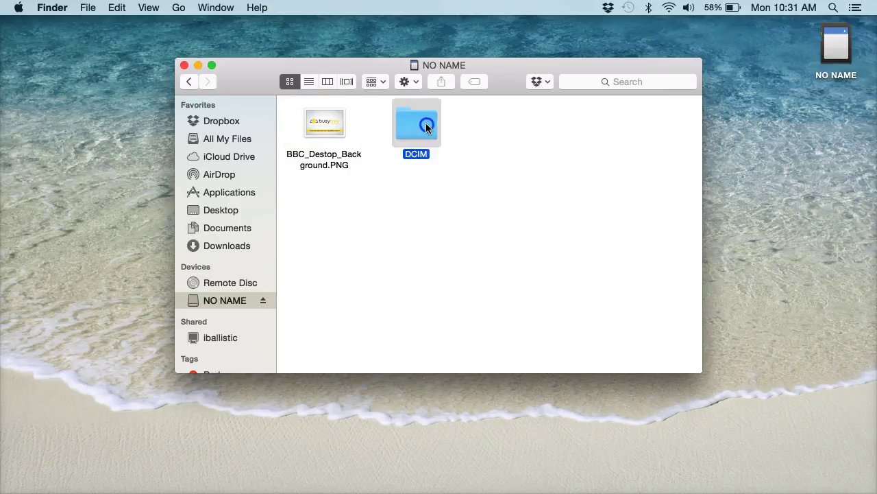
double_click(425, 126)
double_click(334, 130)
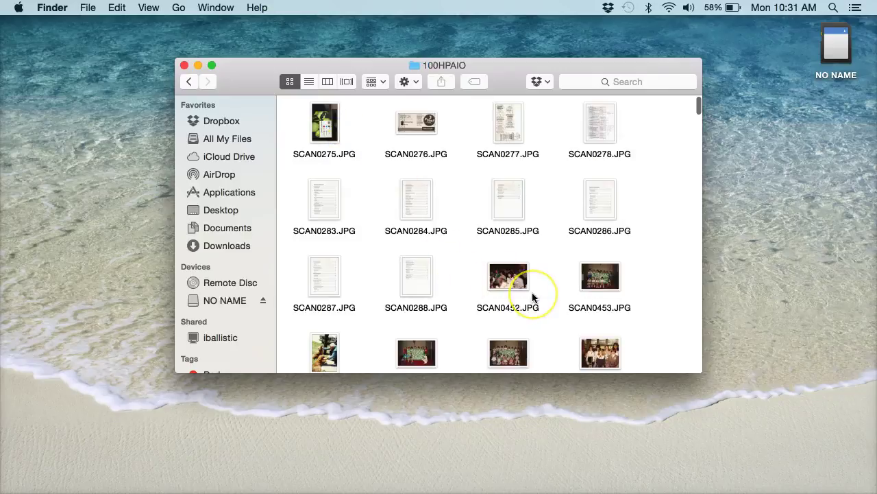
scroll(534, 297, down, 10)
scroll(533, 297, up, 10)
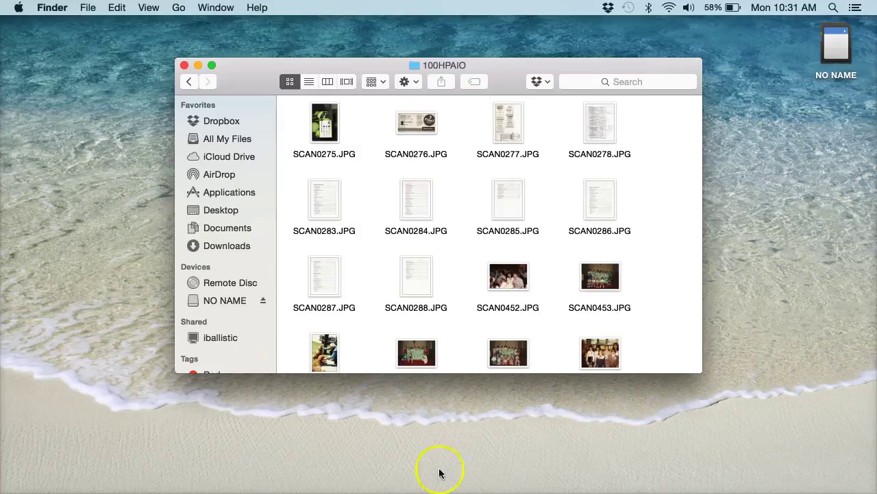
Switch to iPhoto and, in the full photo library, preview and select the white tuxedo picture from the Apr 2014 Photo Stream
click(448, 491)
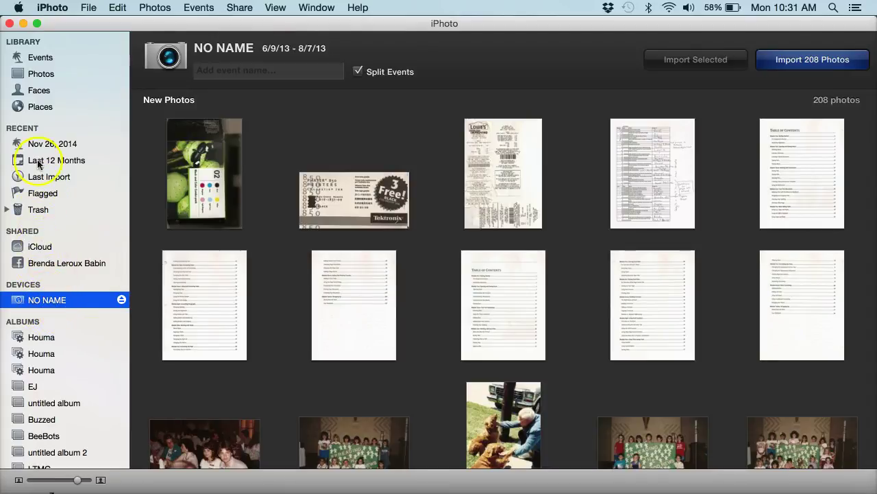
click(40, 72)
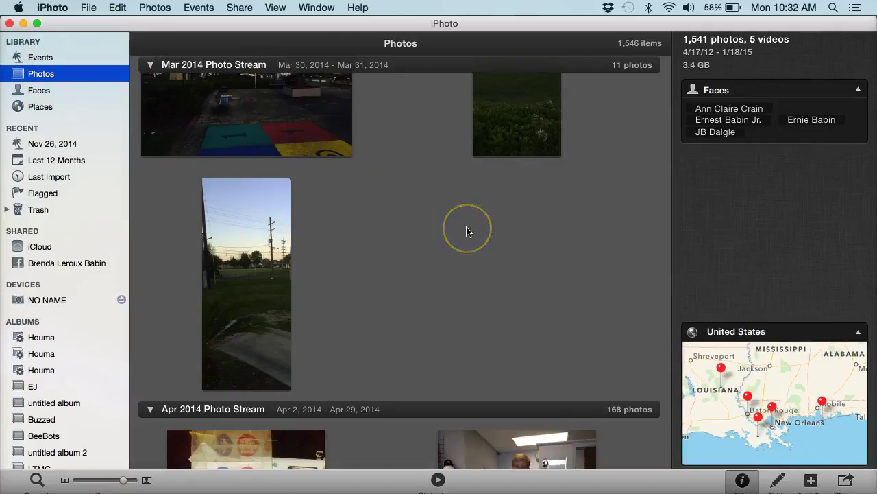
scroll(466, 232, up, 3)
scroll(466, 231, up, 5)
scroll(466, 232, down, 8)
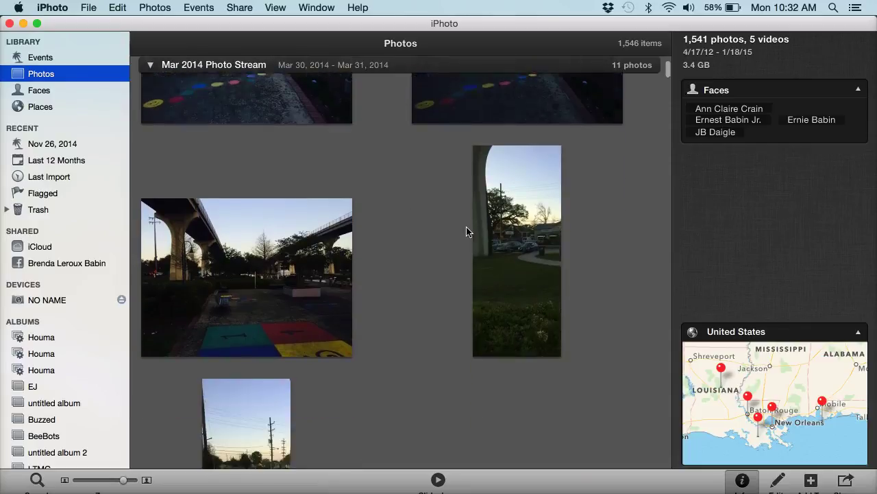
scroll(466, 232, down, 8)
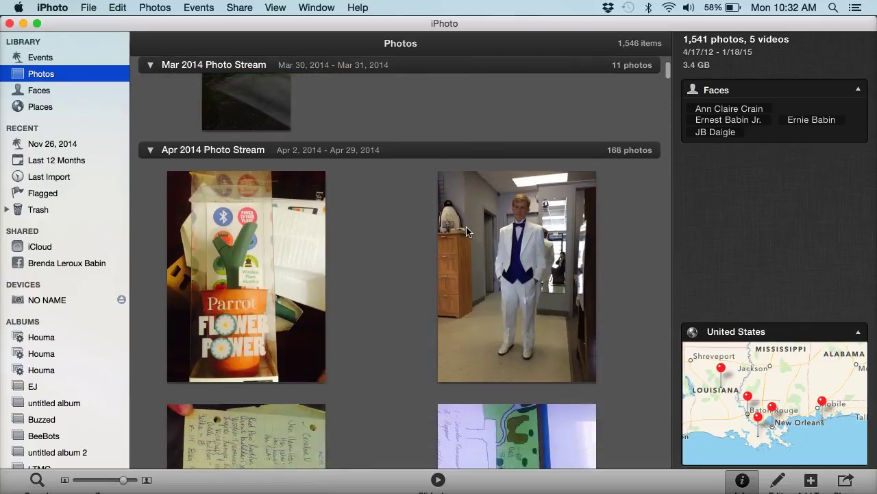
double_click(538, 226)
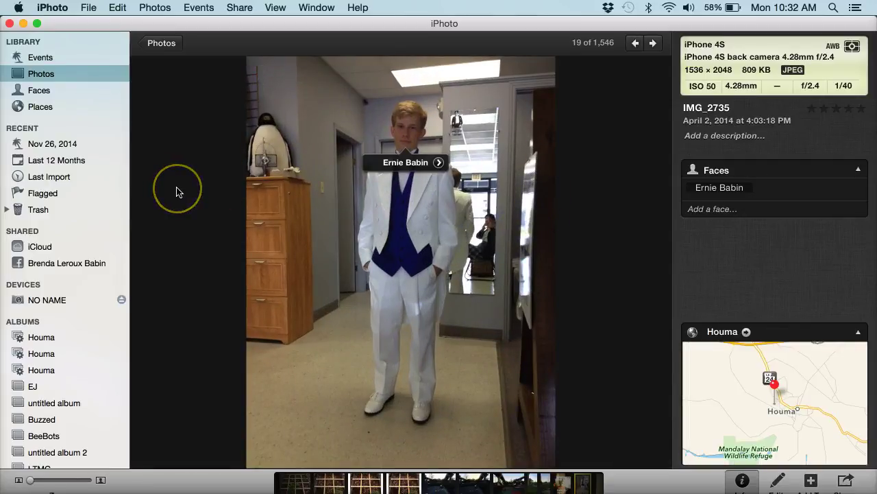
double_click(525, 224)
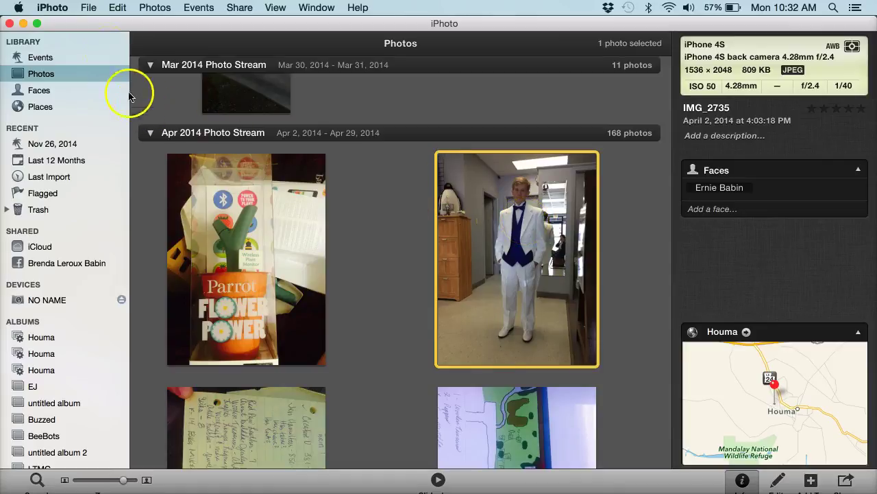
Export the selected photo to the NO NAME card as a full-size, medium-quality JPEG named IMG_2735
click(88, 8)
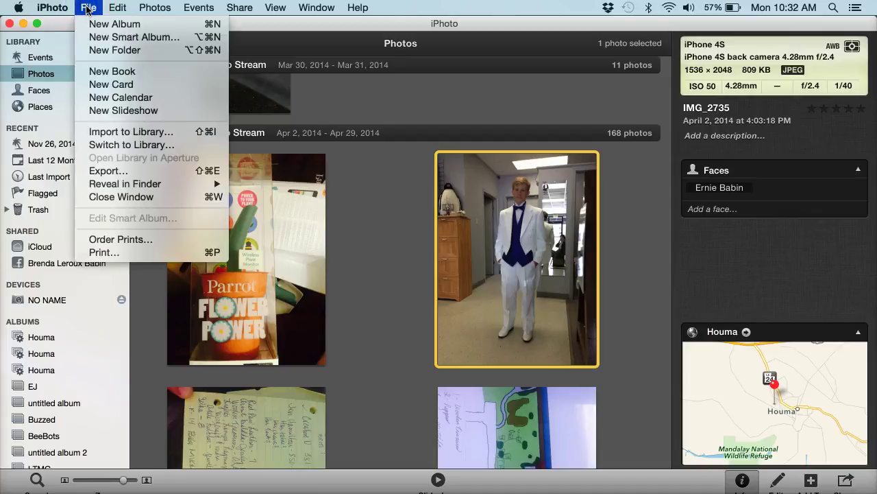
click(107, 172)
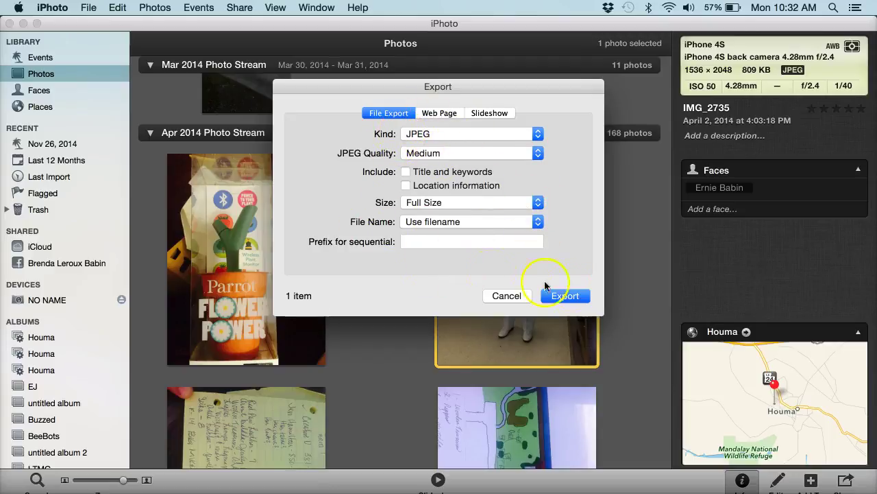
click(579, 295)
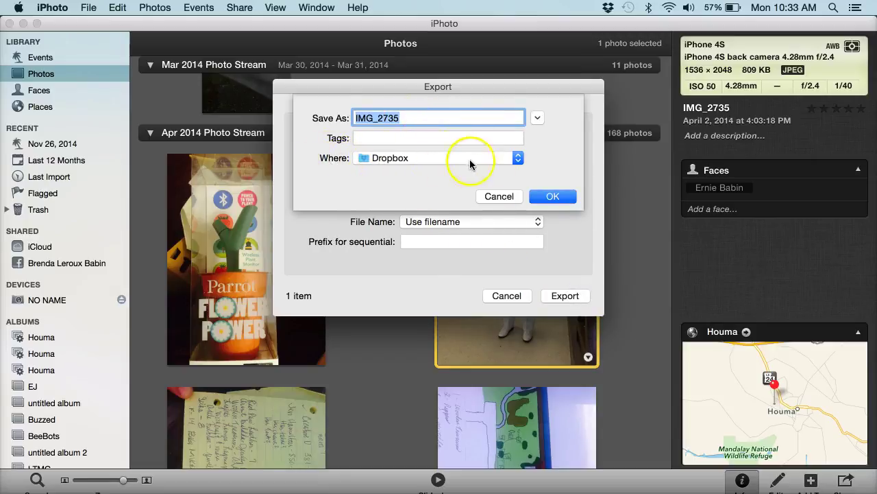
click(518, 158)
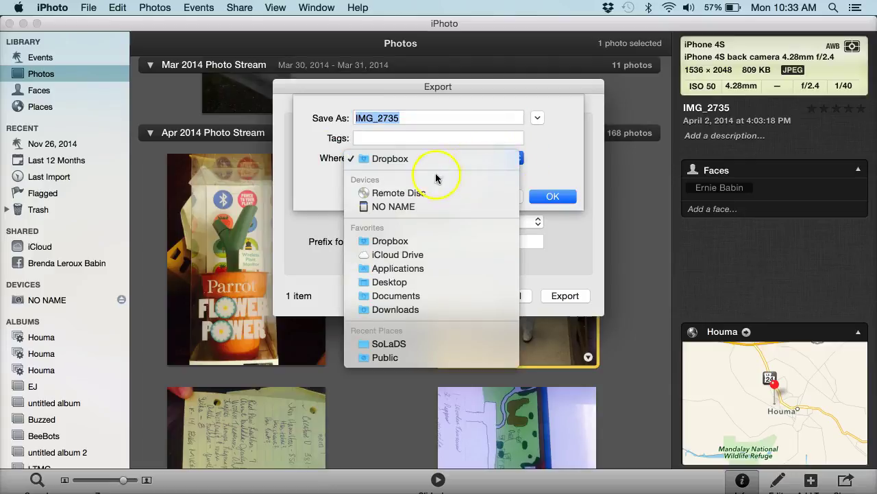
click(390, 207)
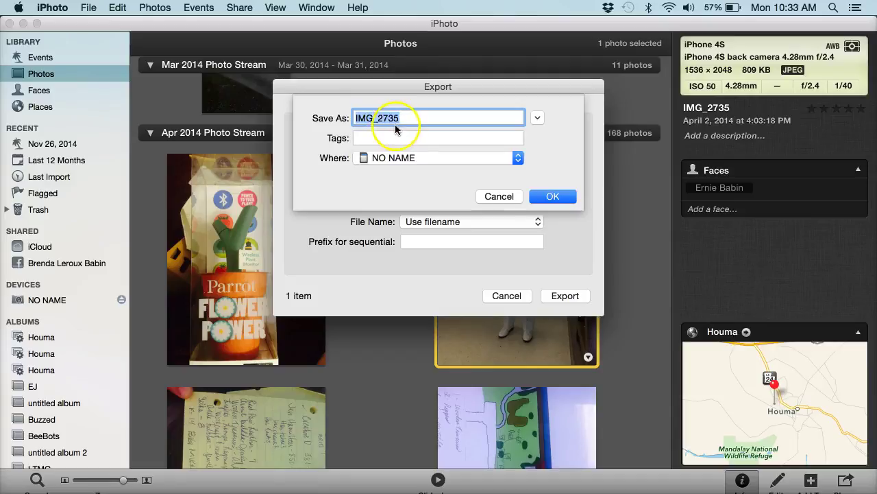
click(549, 196)
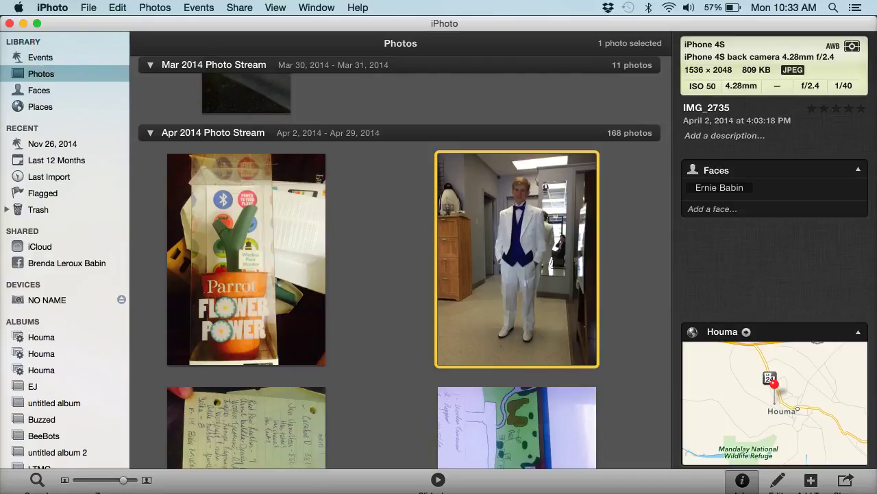
Switch to Finder, show the contents of the NO NAME card, and open IMG_2735.jpg to check the exported copy
click(50, 488)
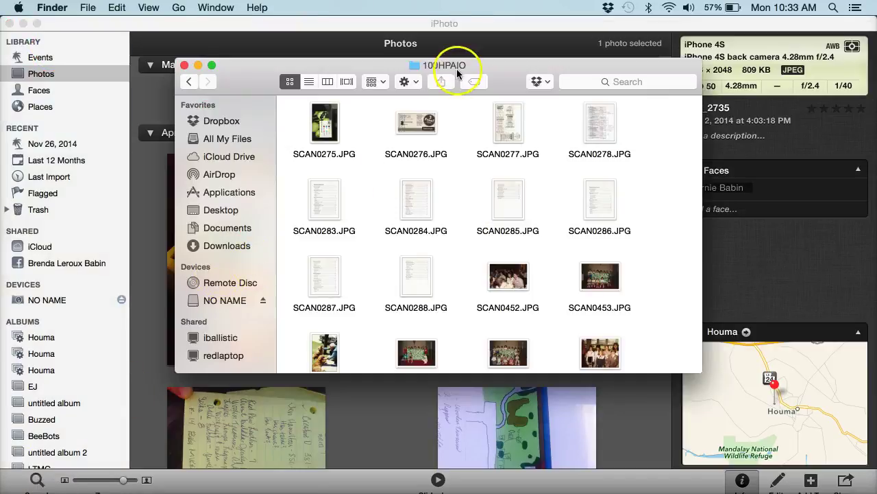
click(237, 301)
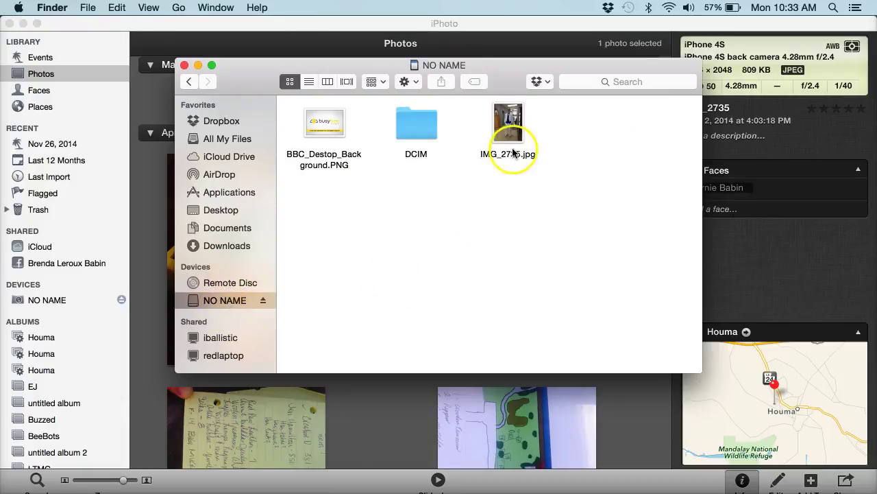
click(509, 120)
click(515, 150)
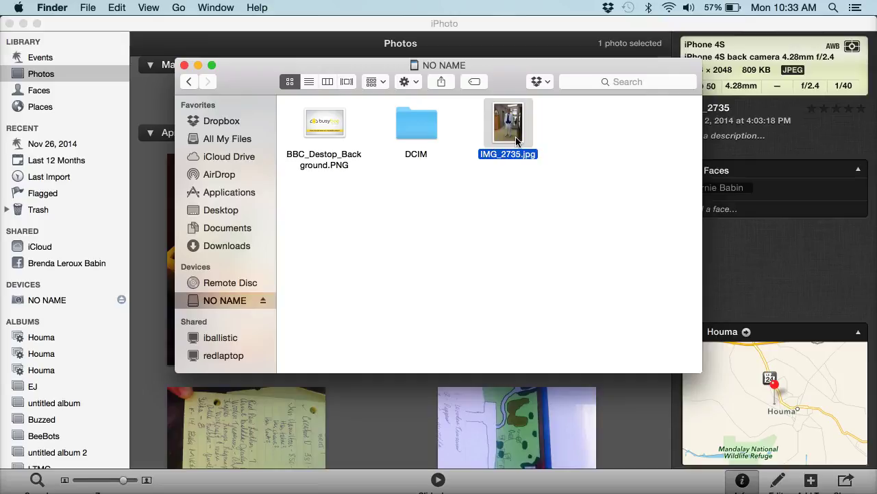
double_click(517, 141)
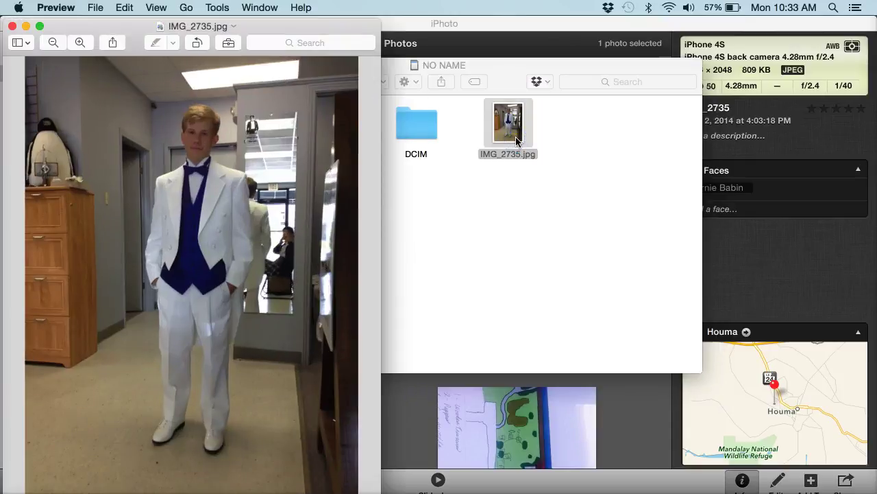
Quit Preview and close the Finder window of the NO NAME card
click(54, 8)
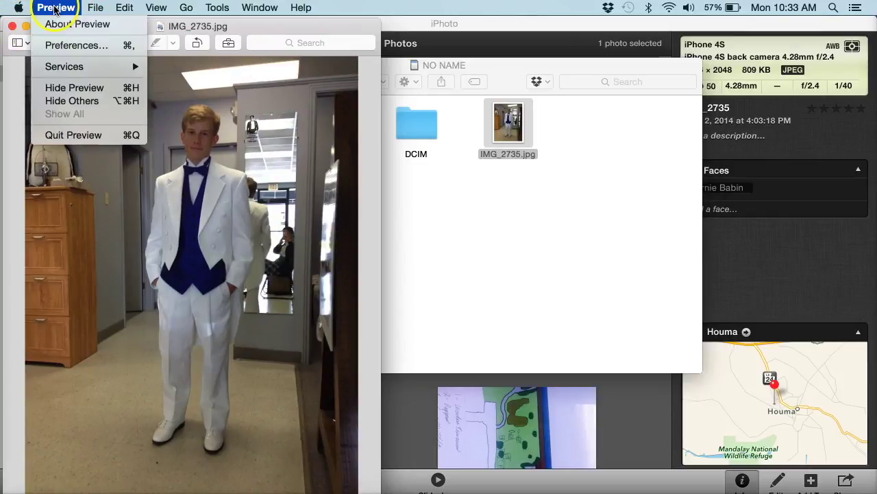
click(61, 135)
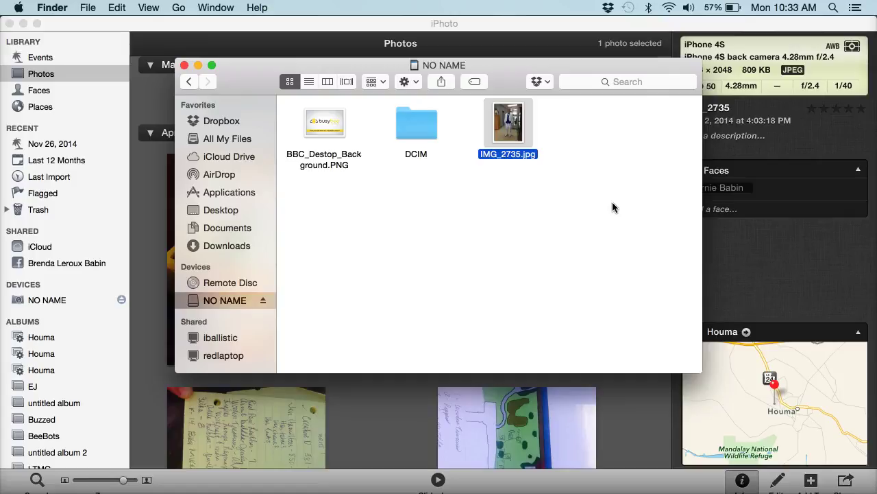
click(183, 65)
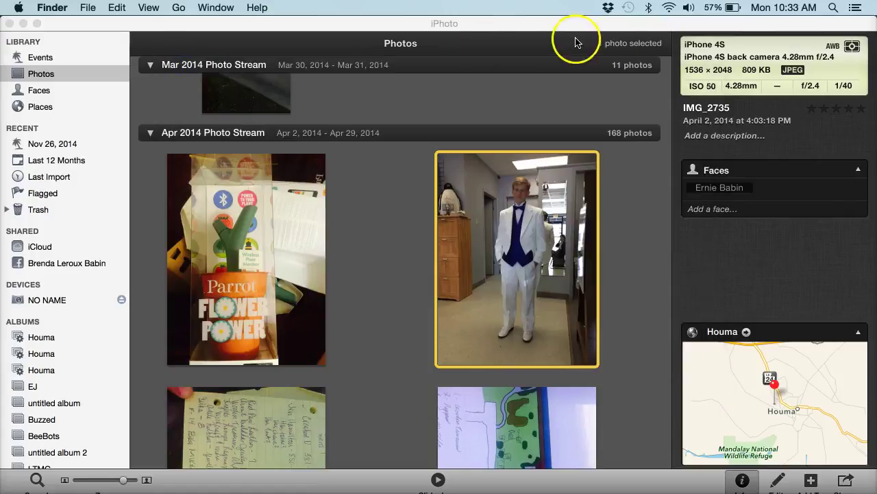
Return to iPhoto and eject the NO NAME memory card from its devices
click(517, 205)
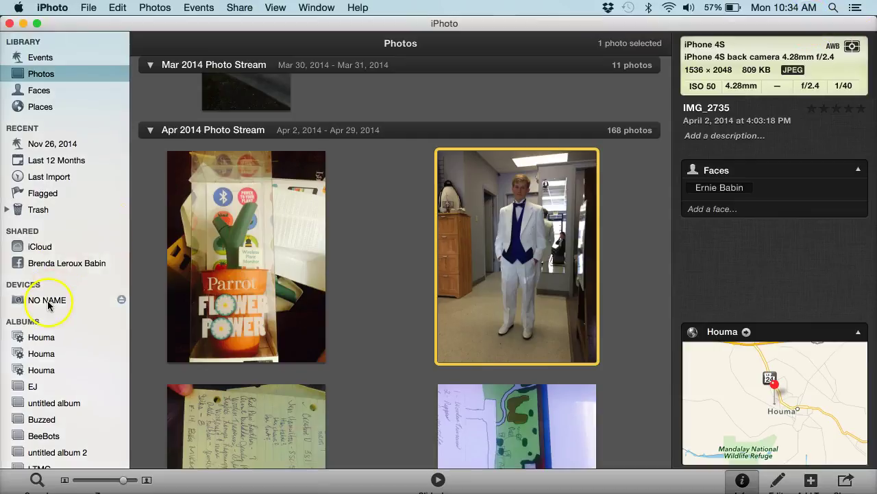
click(74, 300)
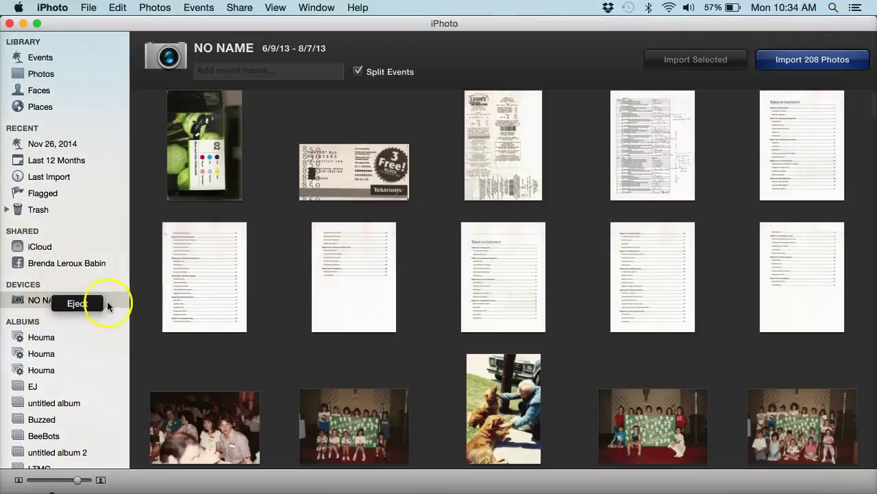
click(81, 309)
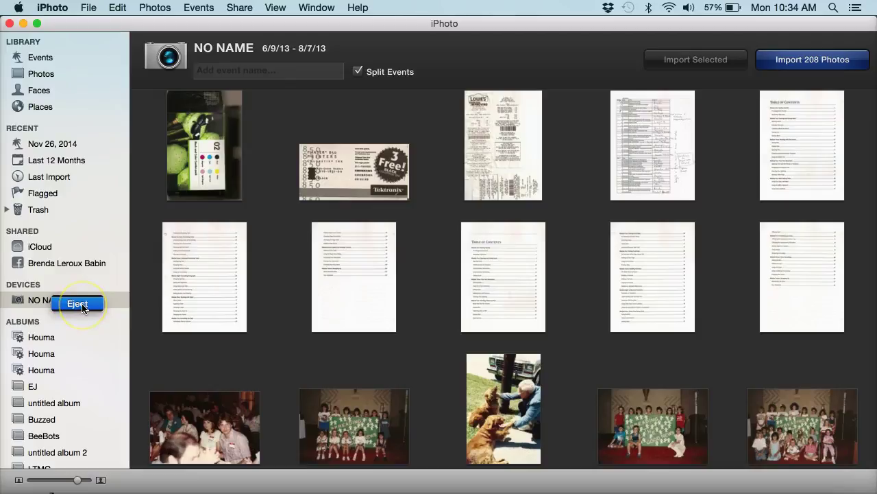